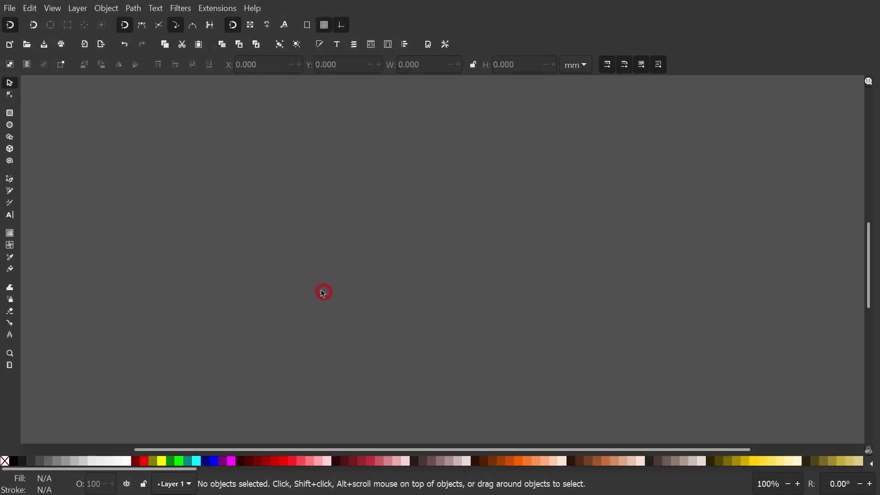
Step: Draw a yellow star, reduce it to 3 corners to form a triangle, then deselect it
{"action": "left_click", "coordinate": [10, 137]}
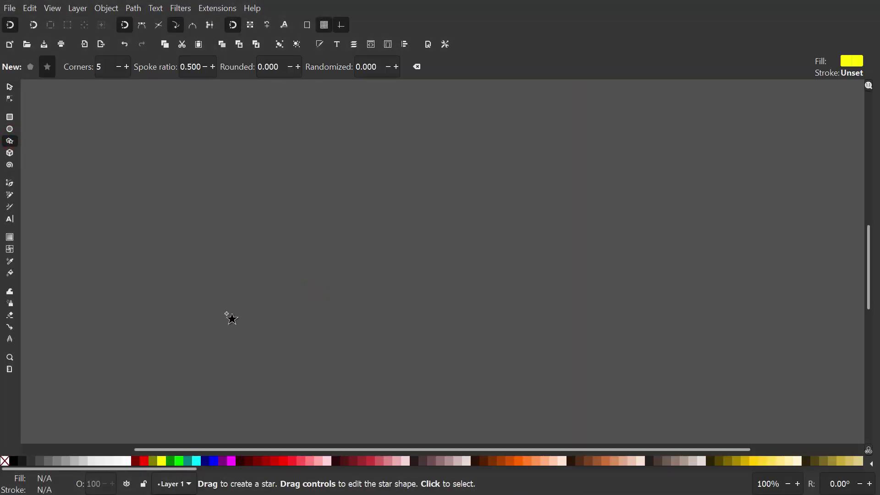
{"action": "left_click_drag", "start_coordinate": [239, 316], "coordinate": [240, 224]}
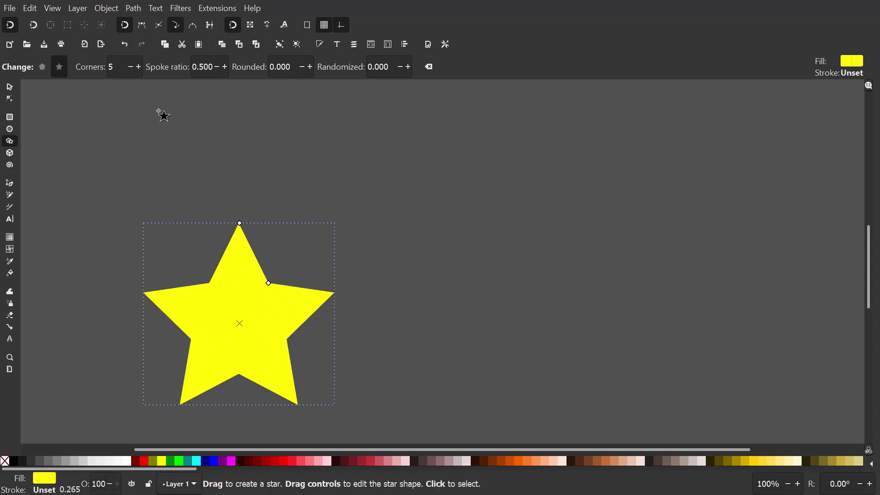
{"action": "left_click", "coordinate": [131, 73]}
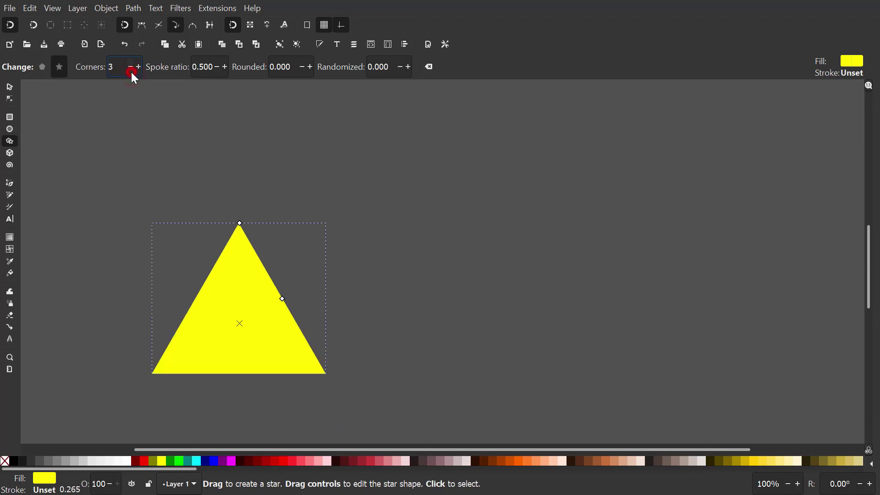
{"action": "left_click", "coordinate": [10, 86]}
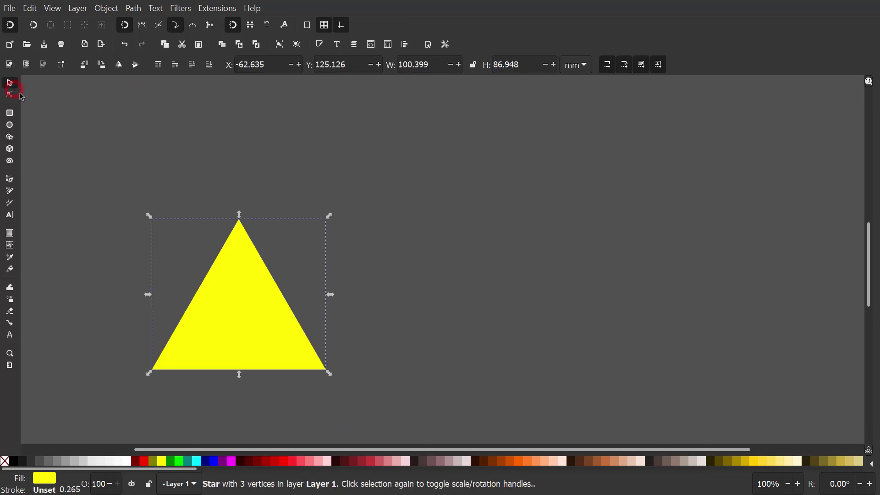
{"action": "left_click", "coordinate": [100, 150]}
Step: Draw a red circle centred on the triangle's apex
{"action": "left_click", "coordinate": [13, 125]}
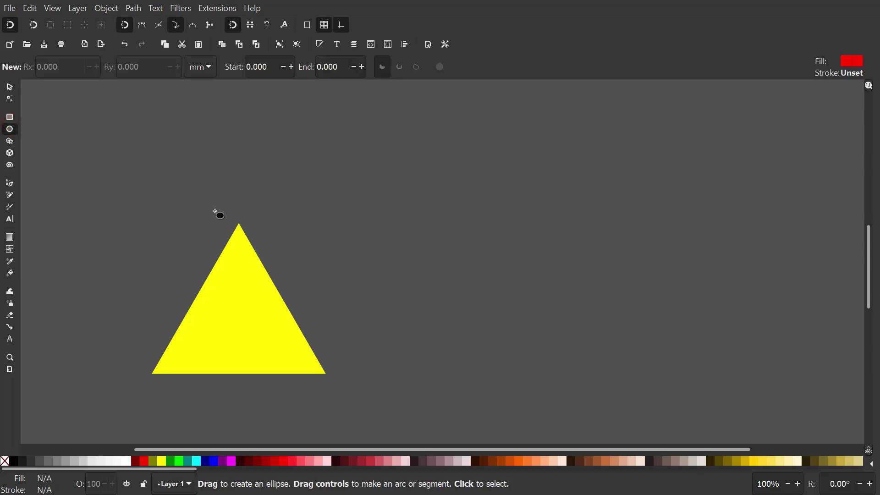
{"action": "key", "text": "ctrl"}
{"action": "left_click_drag", "start_coordinate": [243, 223], "coordinate": [308, 279]}
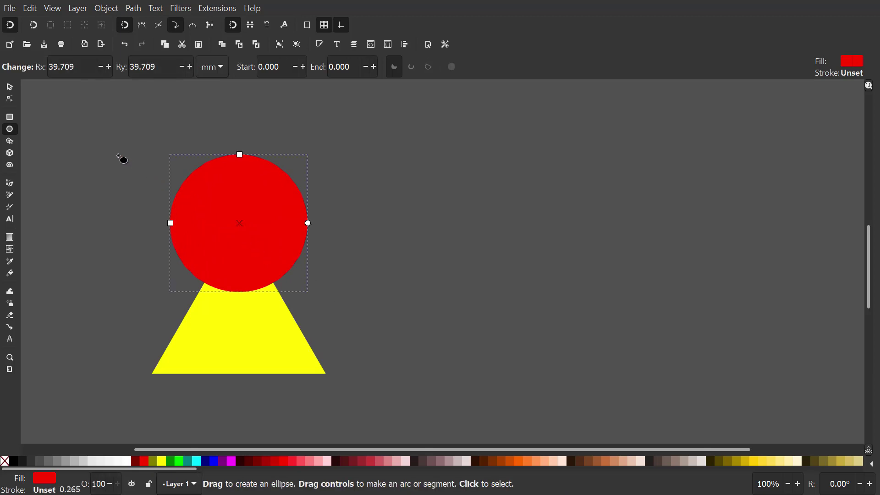
Step: Enable three snapping options and enlarge the circle to 173.896 mm so it reaches the triangle's base
{"action": "left_click", "coordinate": [14, 86]}
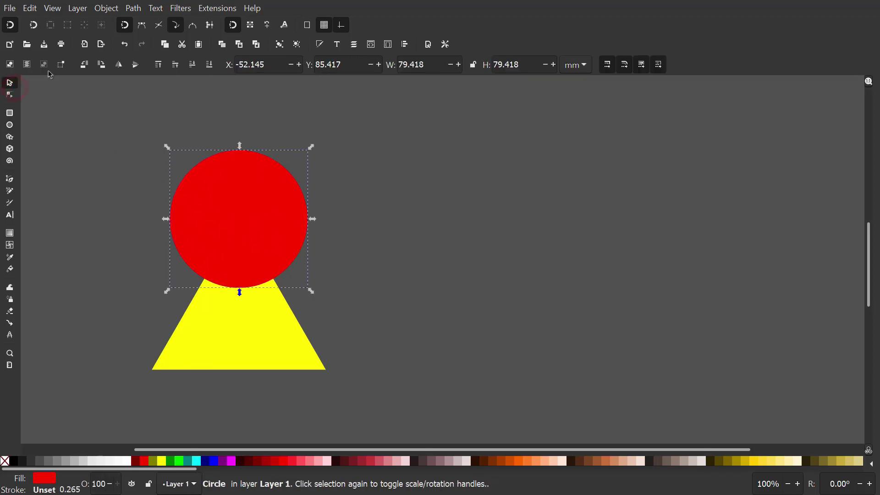
{"action": "left_click", "coordinate": [143, 25]}
{"action": "left_click", "coordinate": [192, 25]}
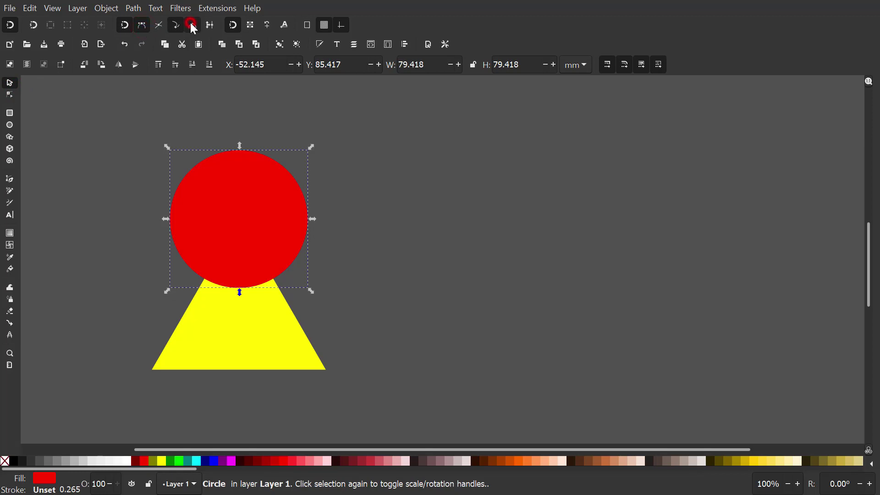
{"action": "left_click", "coordinate": [248, 25]}
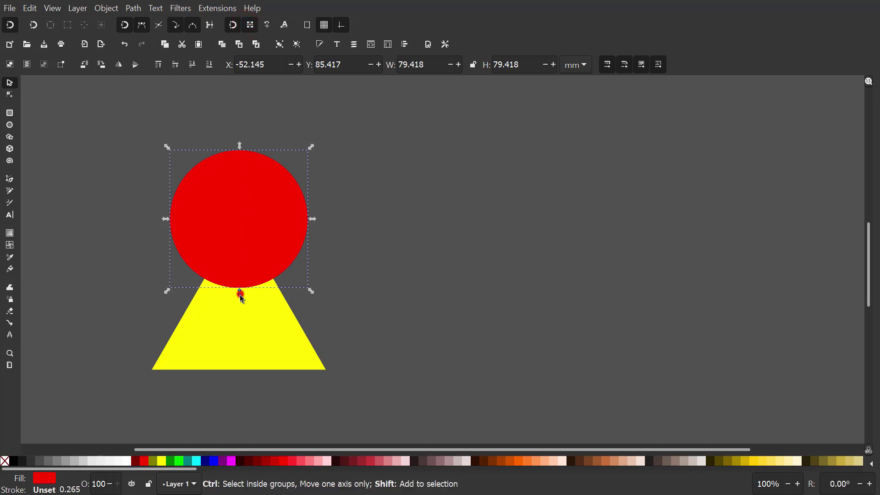
{"action": "mouse_move", "coordinate": [240, 292]}
{"action": "left_mouse_down"}
{"action": "mouse_move", "coordinate": [251, 373]}
{"action": "mouse_move", "coordinate": [247, 363]}
{"action": "left_mouse_up"}
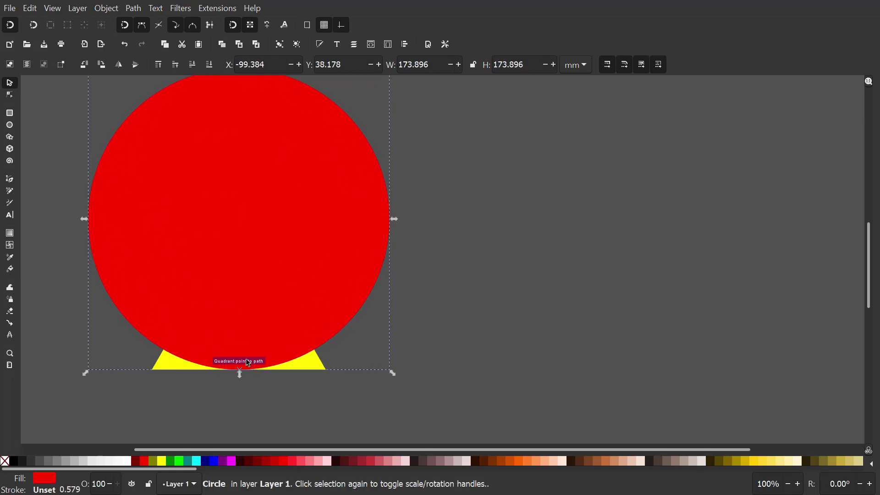
{"action": "key", "text": "minus"}
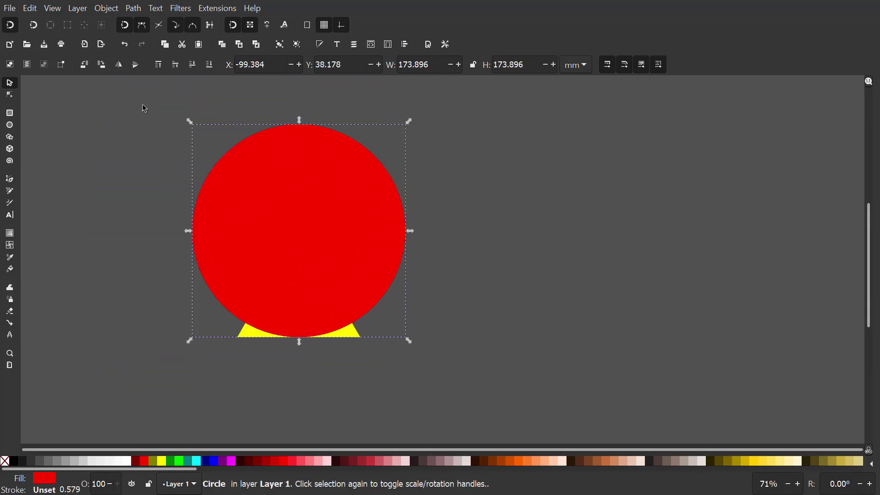
Step: Swap fill and stroke on the circle and triangle, remove their fill, and set 3 mm stroke width
{"action": "left_click", "coordinate": [142, 101]}
{"action": "mouse_move", "coordinate": [102, 91]}
{"action": "left_mouse_down"}
{"action": "mouse_move", "coordinate": [465, 384]}
{"action": "mouse_move", "coordinate": [452, 387]}
{"action": "left_mouse_up"}
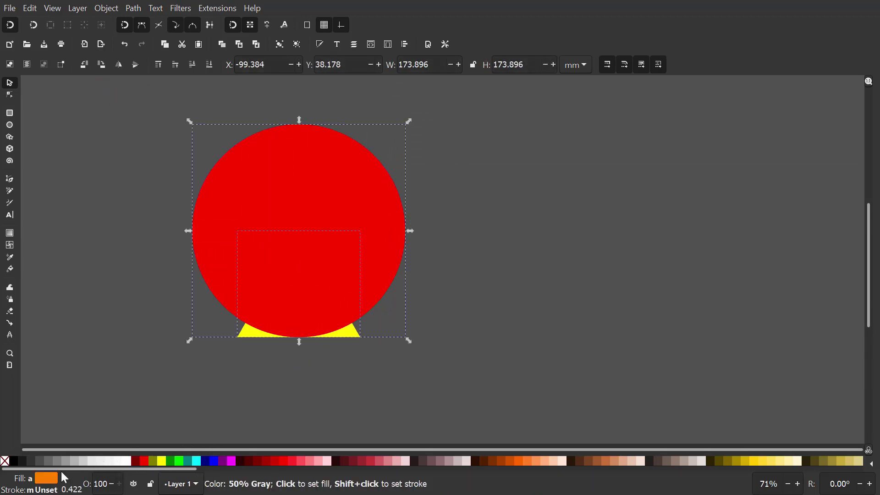
{"action": "right_click", "coordinate": [46, 478]}
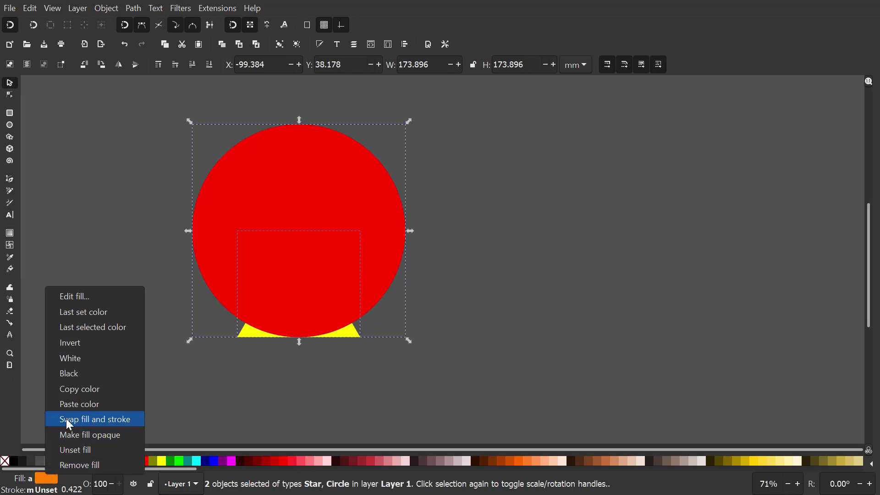
{"action": "left_click", "coordinate": [66, 419]}
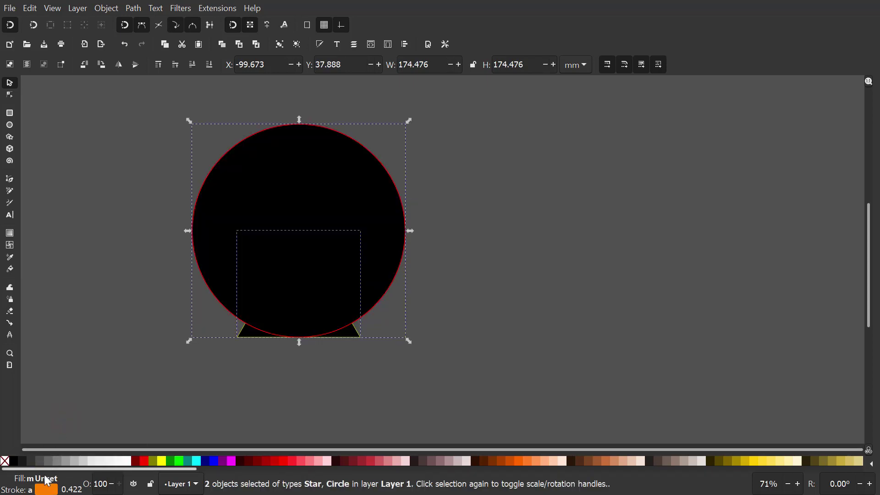
{"action": "right_click", "coordinate": [40, 478]}
{"action": "left_click", "coordinate": [55, 466]}
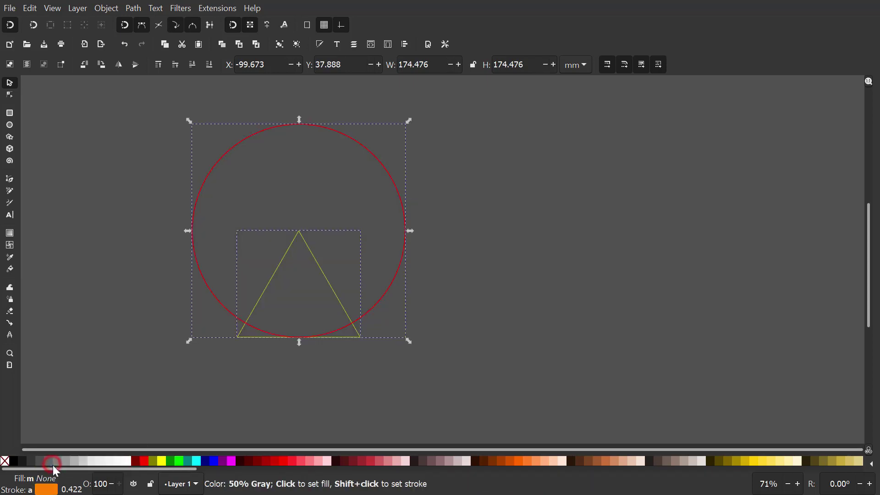
{"action": "right_click", "coordinate": [68, 488]}
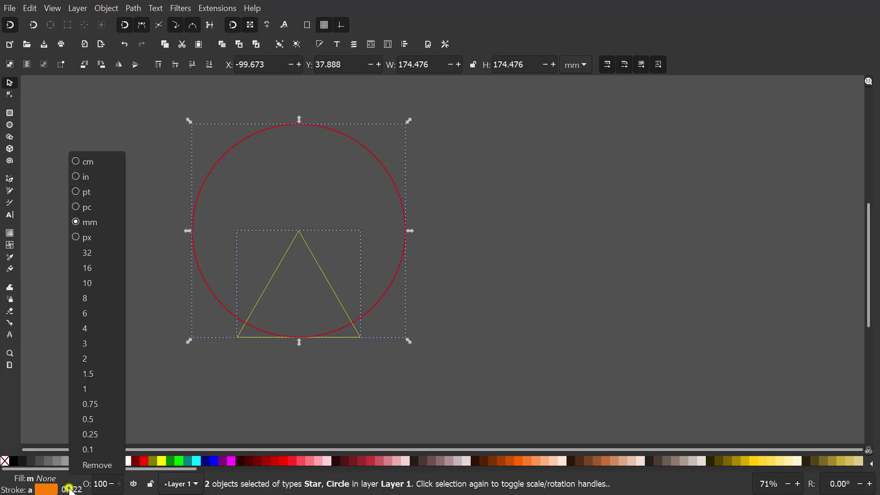
{"action": "left_click", "coordinate": [92, 345]}
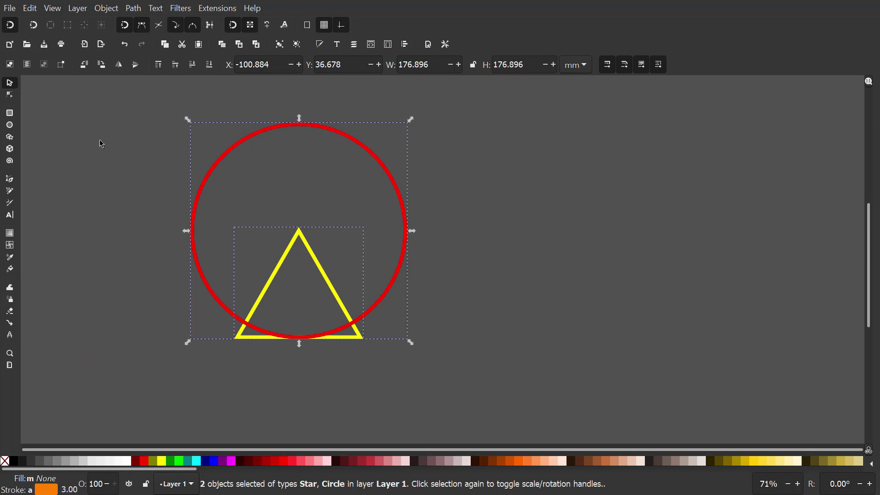
Step: Centre the red circle on the triangle's lower-left corner
{"action": "left_click", "coordinate": [101, 109]}
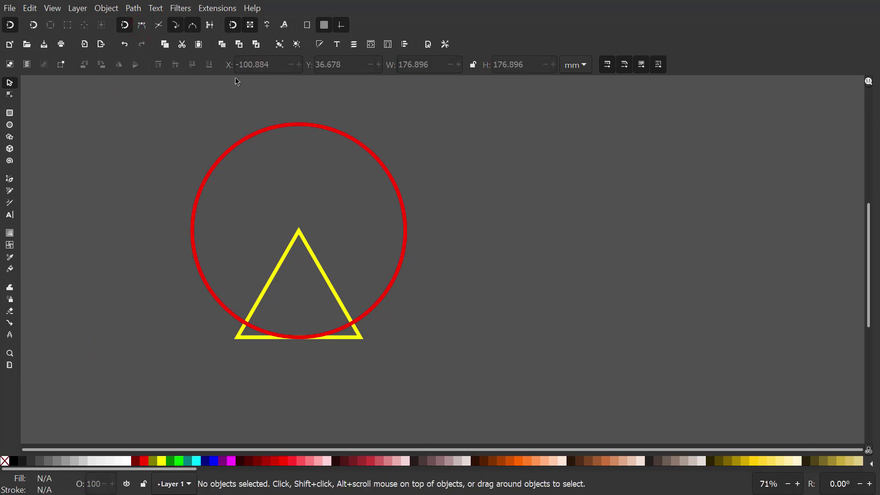
{"action": "left_click_drag", "start_coordinate": [374, 159], "coordinate": [313, 261]}
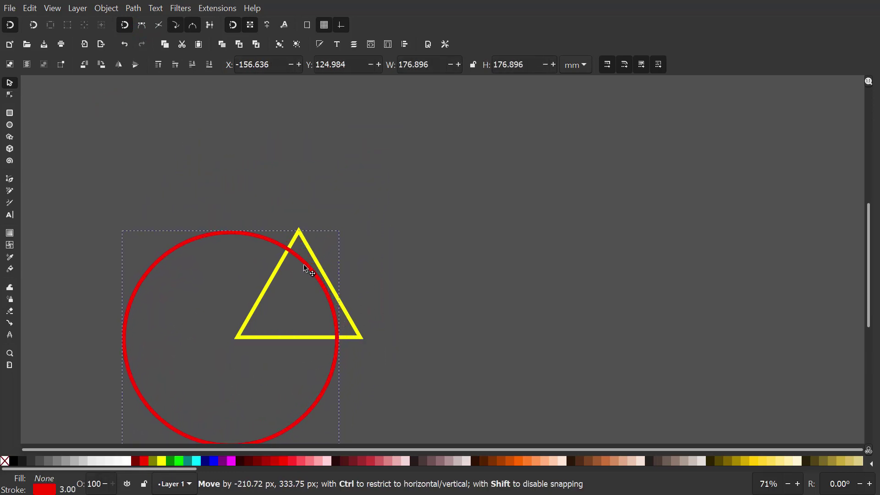
{"action": "left_click_drag", "start_coordinate": [313, 261], "coordinate": [312, 264]}
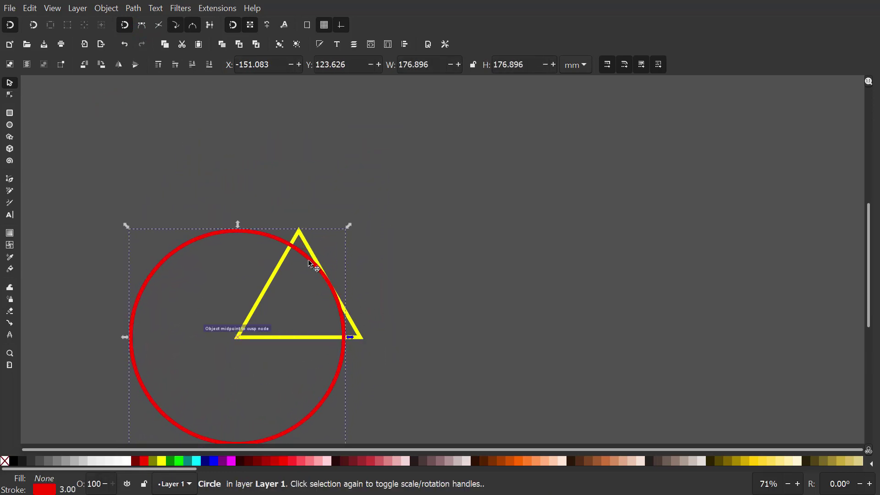
{"action": "scroll", "coordinate": [307, 261], "scroll_direction": "down", "scroll_amount": 2}
{"action": "scroll", "coordinate": [296, 250], "scroll_direction": "down", "scroll_amount": 3}
{"action": "scroll", "coordinate": [275, 225], "scroll_direction": "down", "scroll_amount": 1}
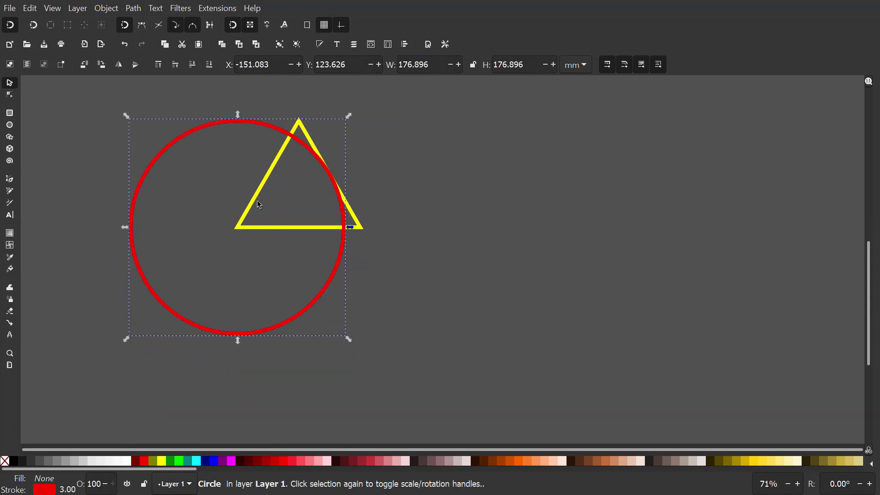
Step: Duplicate the red circle, give the copy a green outline, and snap it onto the triangle's right corner
{"action": "right_click", "coordinate": [196, 130]}
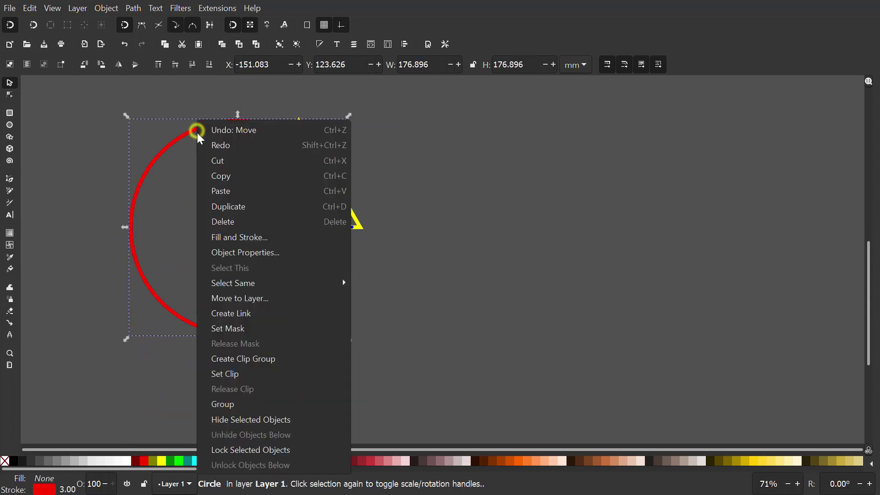
{"action": "left_click", "coordinate": [212, 207]}
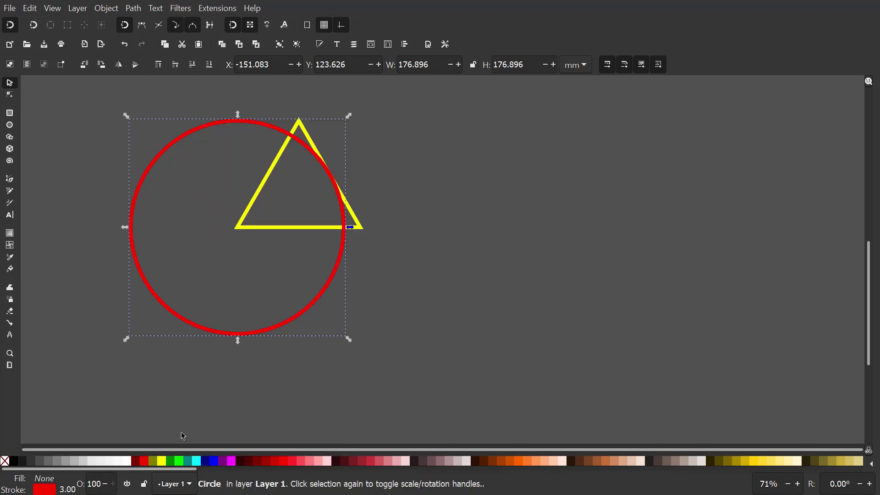
{"action": "right_click", "coordinate": [177, 462]}
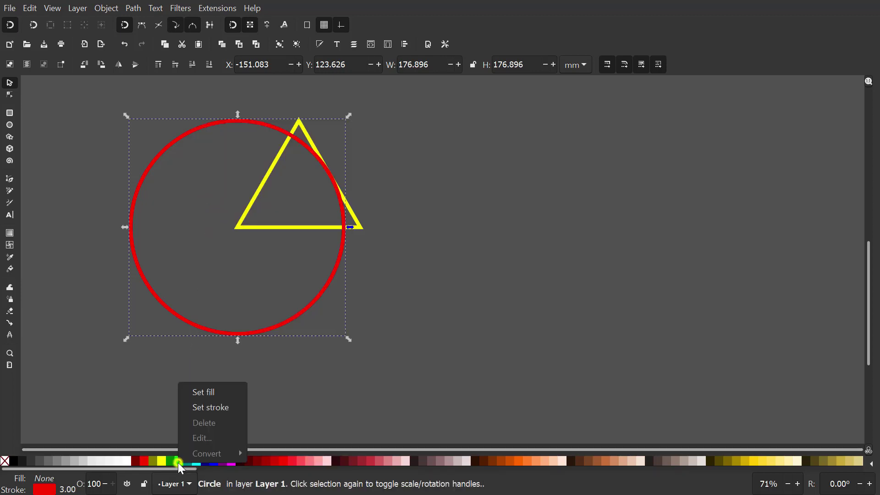
{"action": "left_click", "coordinate": [204, 409]}
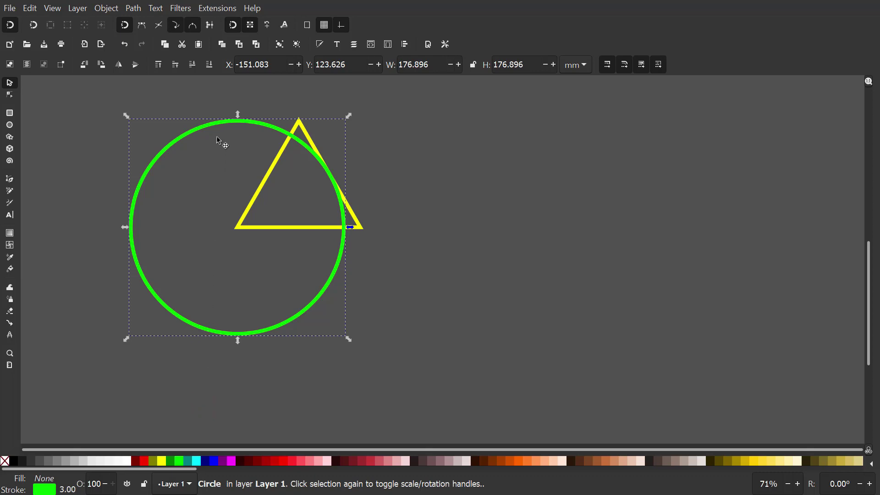
{"action": "left_click_drag", "start_coordinate": [217, 123], "coordinate": [341, 122]}
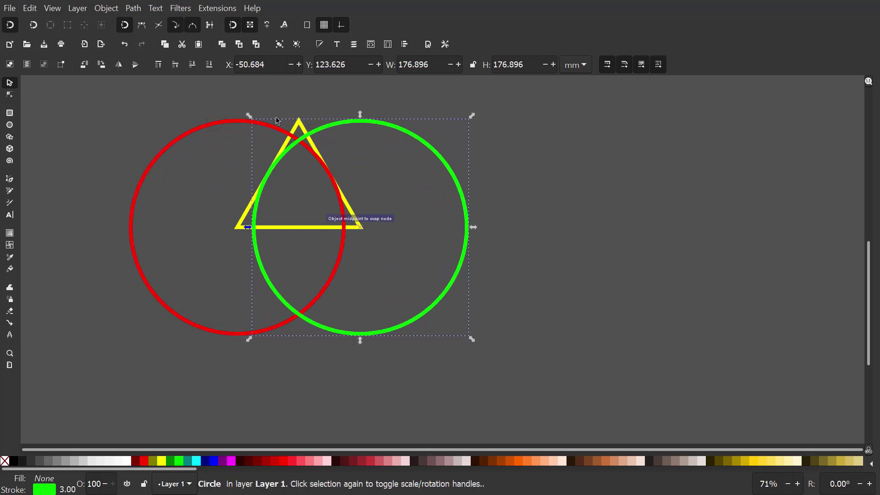
Step: Draw a new circle centred on the triangle
{"action": "left_click", "coordinate": [117, 108]}
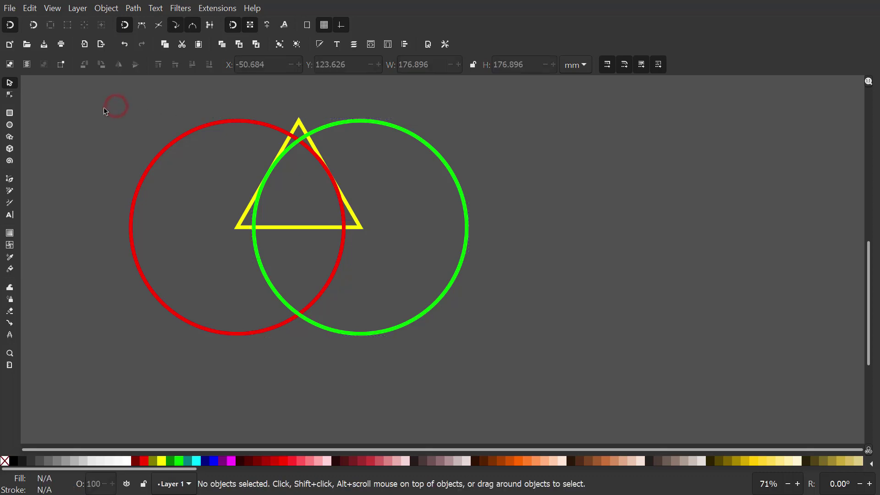
{"action": "left_click", "coordinate": [10, 125]}
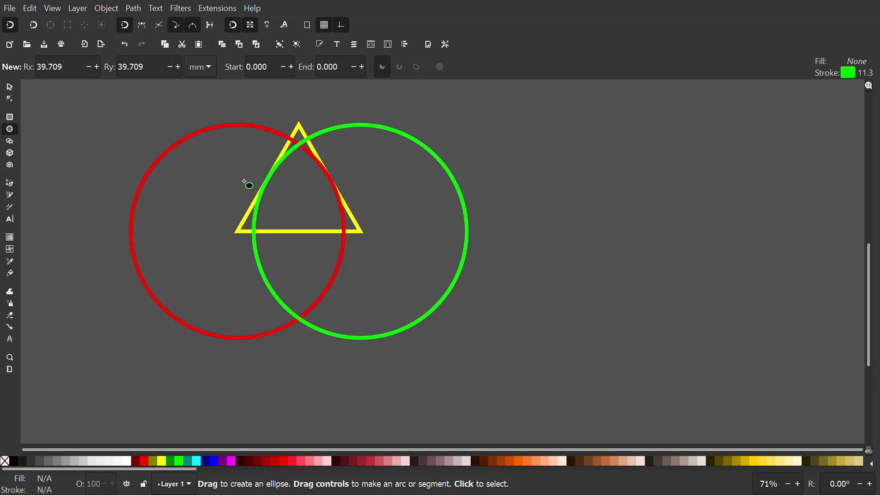
{"action": "left_click_drag", "start_coordinate": [299, 197], "coordinate": [391, 295]}
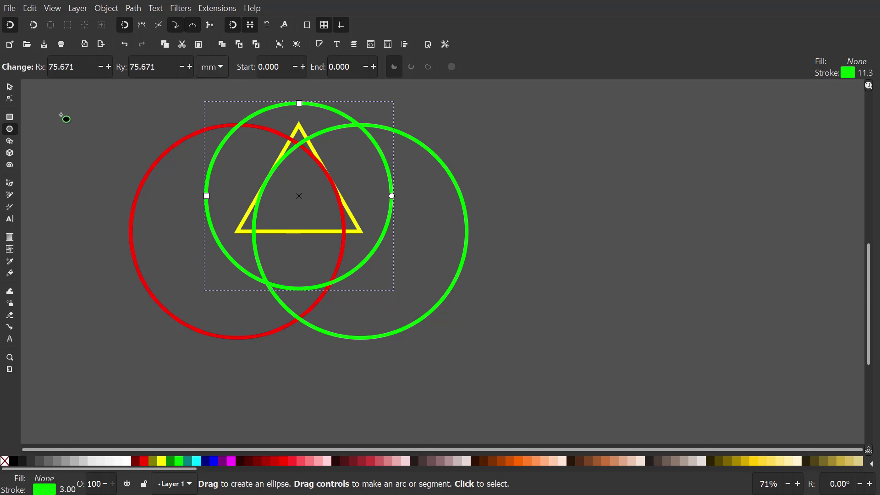
Step: Turn off stroke scaling and enlarge the circle about its centre to 202.951 mm
{"action": "left_click", "coordinate": [10, 86]}
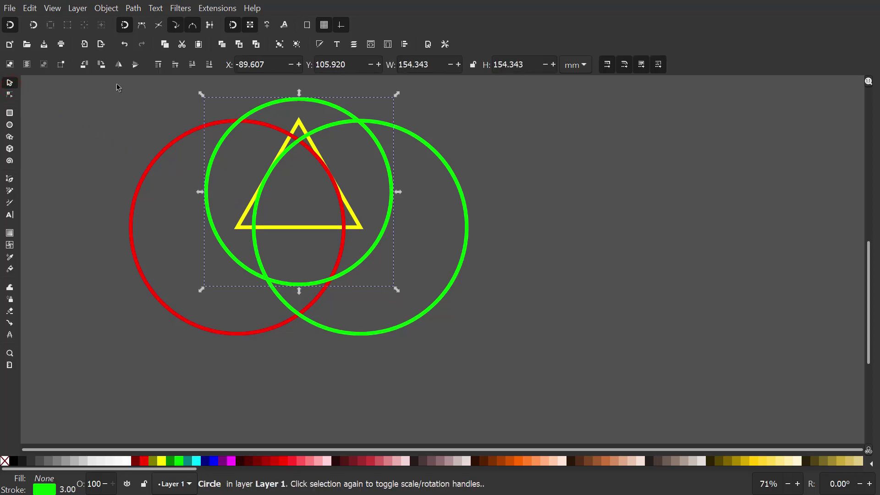
{"action": "left_click", "coordinate": [608, 66]}
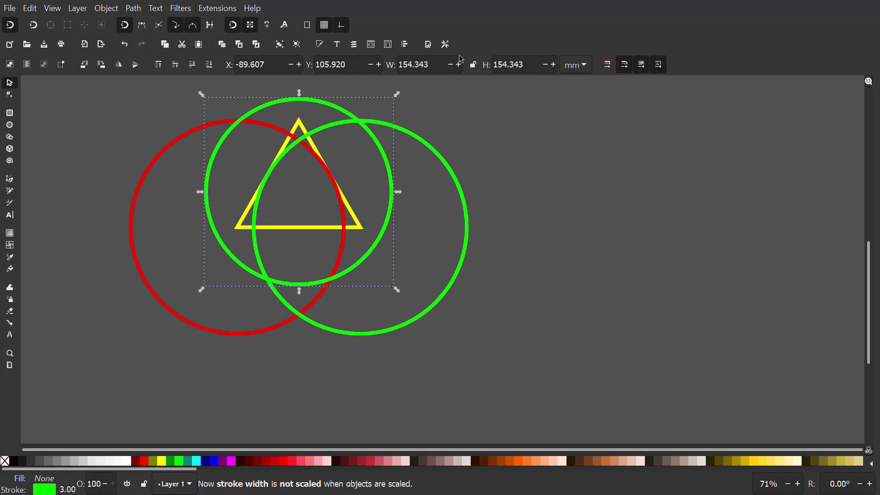
{"action": "left_click", "coordinate": [144, 28]}
{"action": "left_click_drag", "start_coordinate": [299, 290], "coordinate": [302, 318]}
{"action": "scroll", "coordinate": [297, 313], "scroll_direction": "up", "scroll_amount": 2}
{"action": "scroll", "coordinate": [263, 284], "scroll_direction": "up", "scroll_amount": 2}
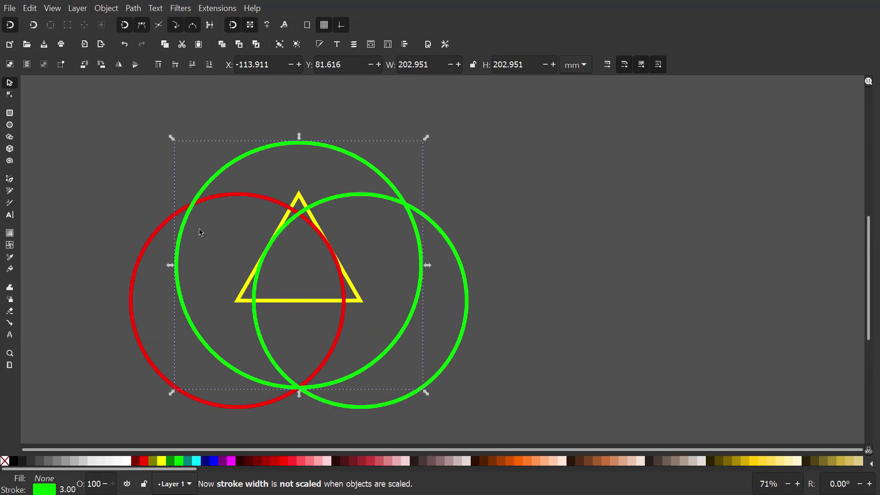
Step: Subtract the right green circle from the red circle using Path > Difference
{"action": "left_click", "coordinate": [78, 124]}
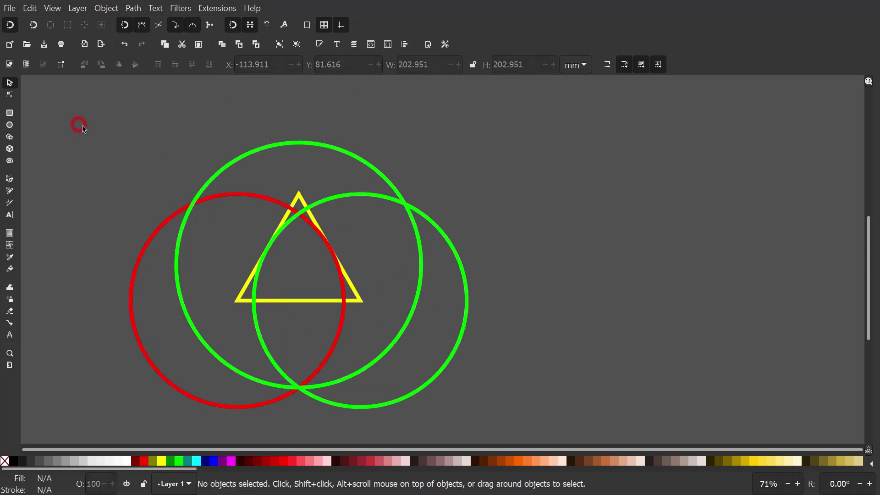
{"action": "left_click", "coordinate": [246, 194]}
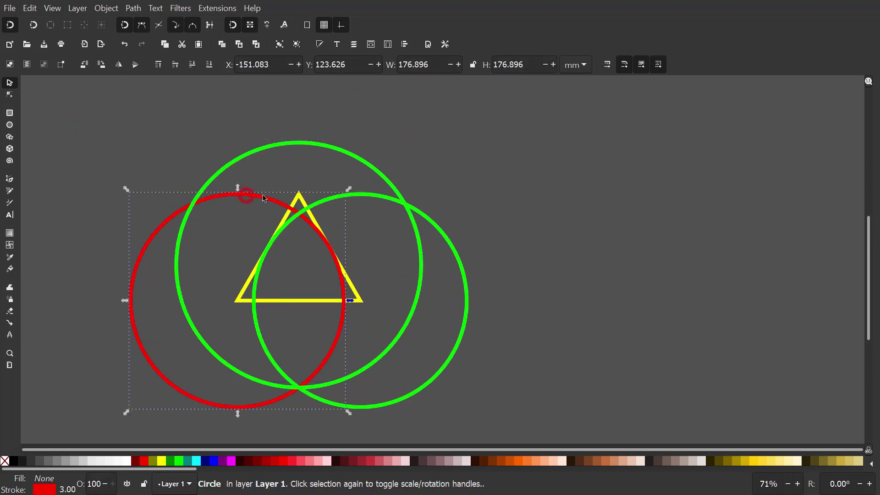
{"action": "left_click", "coordinate": [366, 195], "text": "shift"}
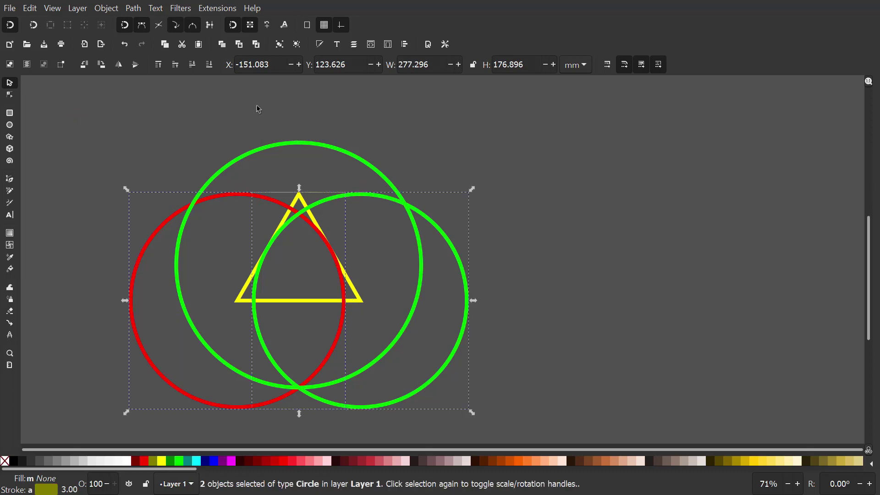
{"action": "left_click", "coordinate": [133, 9]}
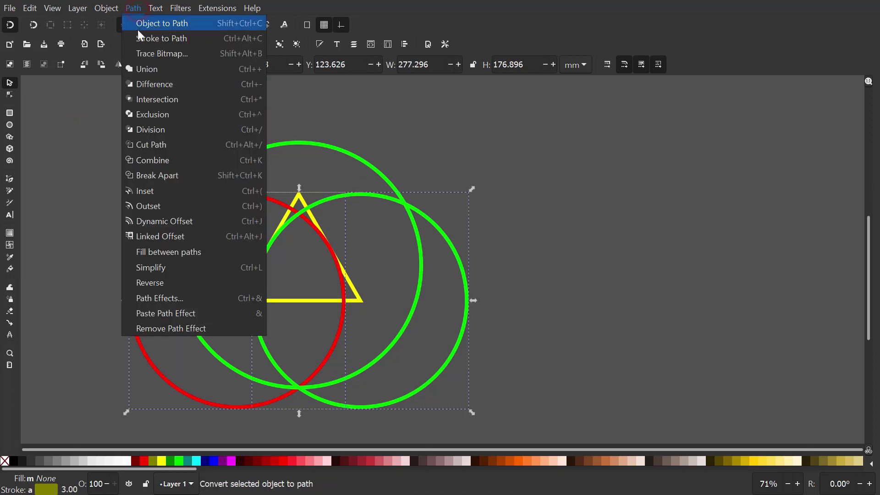
{"action": "left_click", "coordinate": [137, 84]}
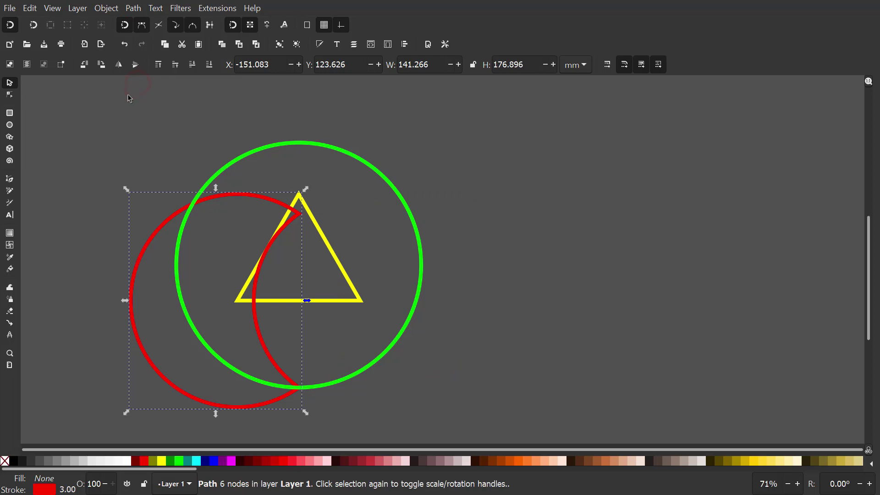
Step: Delete the yellow triangle
{"action": "left_click", "coordinate": [112, 116]}
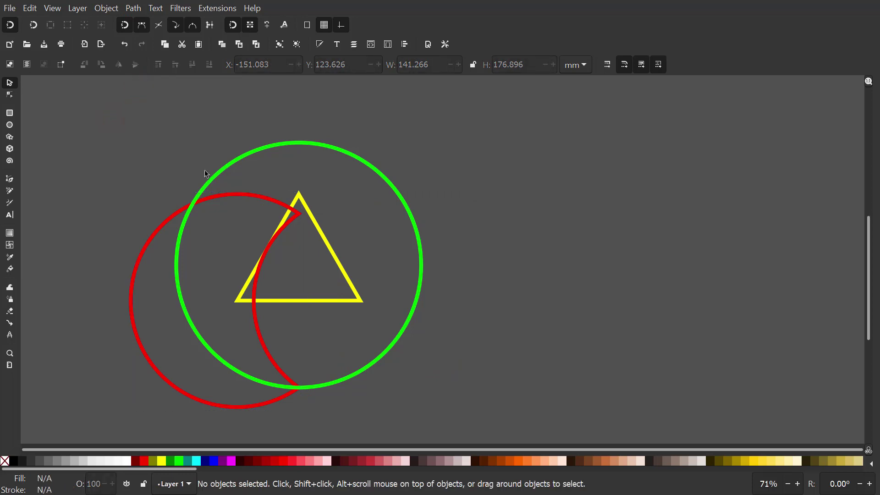
{"action": "left_click", "coordinate": [326, 238]}
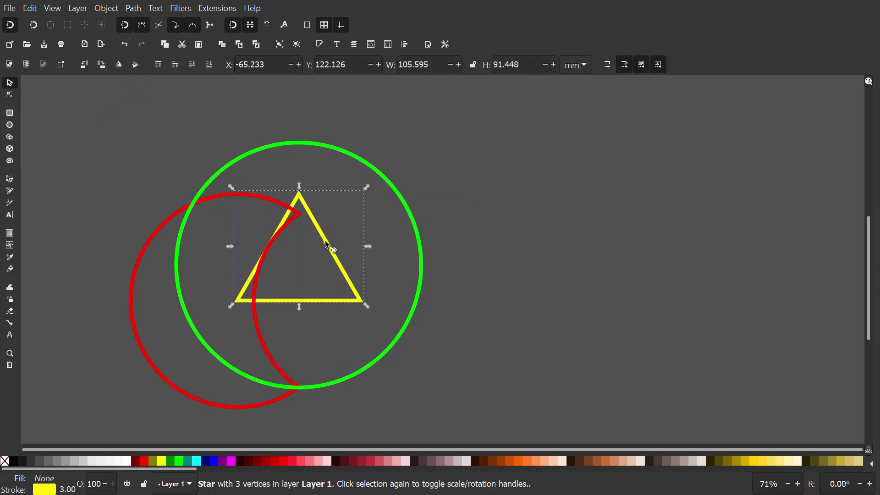
{"action": "right_click", "coordinate": [326, 238]}
{"action": "left_click", "coordinate": [338, 223]}
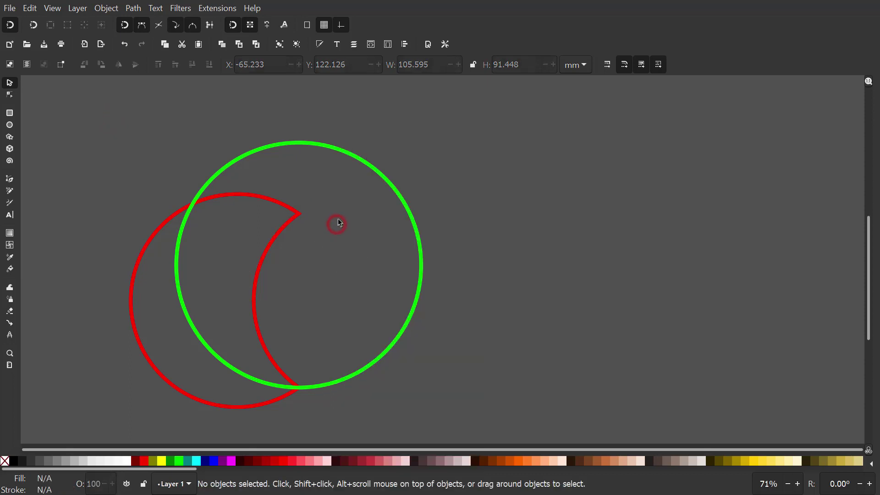
Step: Duplicate the large green circle with a blue outline and select it with the red crescent
{"action": "left_click", "coordinate": [362, 163]}
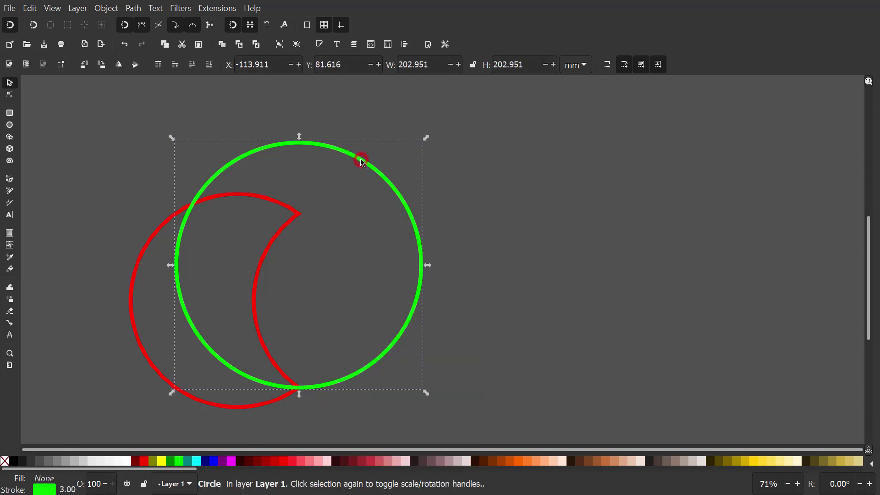
{"action": "right_click", "coordinate": [361, 164]}
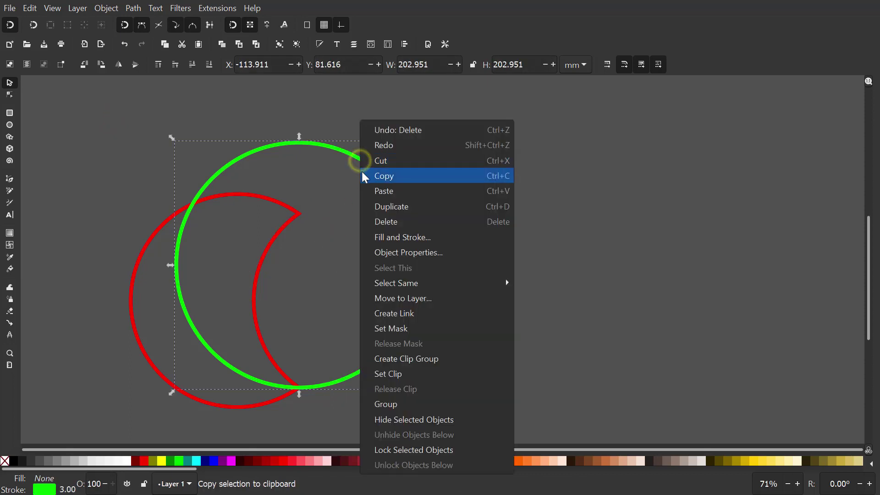
{"action": "left_click", "coordinate": [370, 207]}
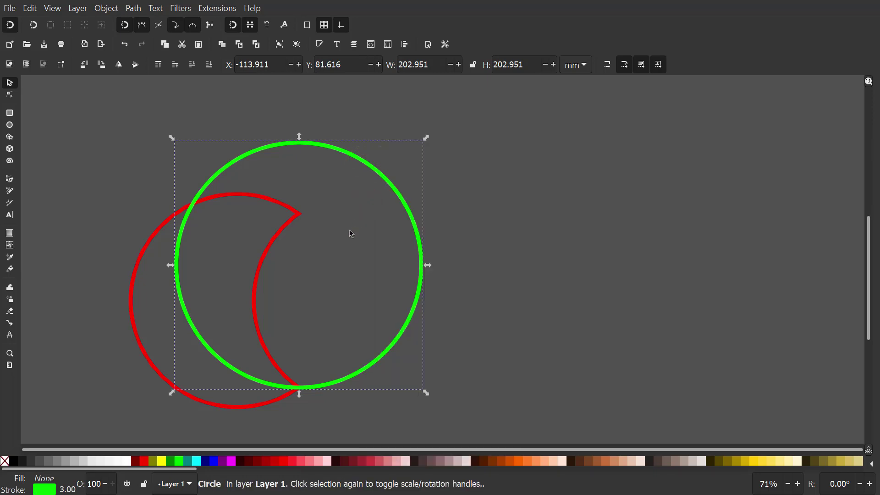
{"action": "right_click", "coordinate": [212, 458]}
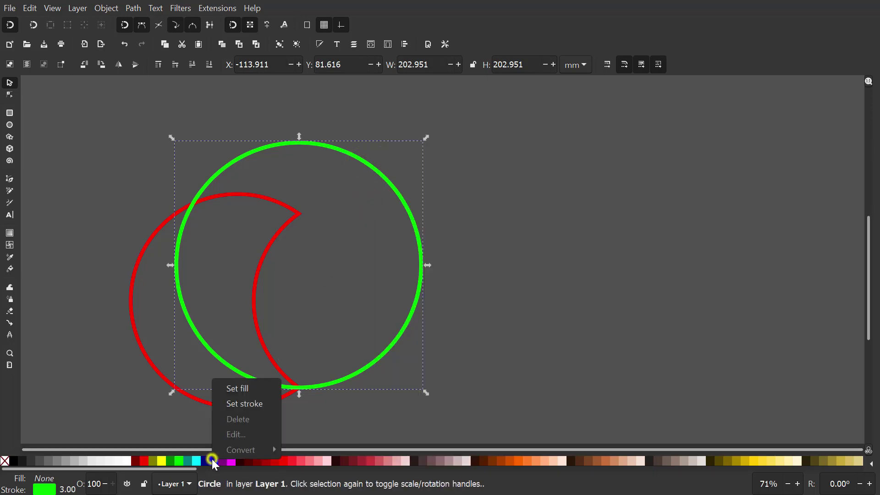
{"action": "left_click", "coordinate": [235, 405]}
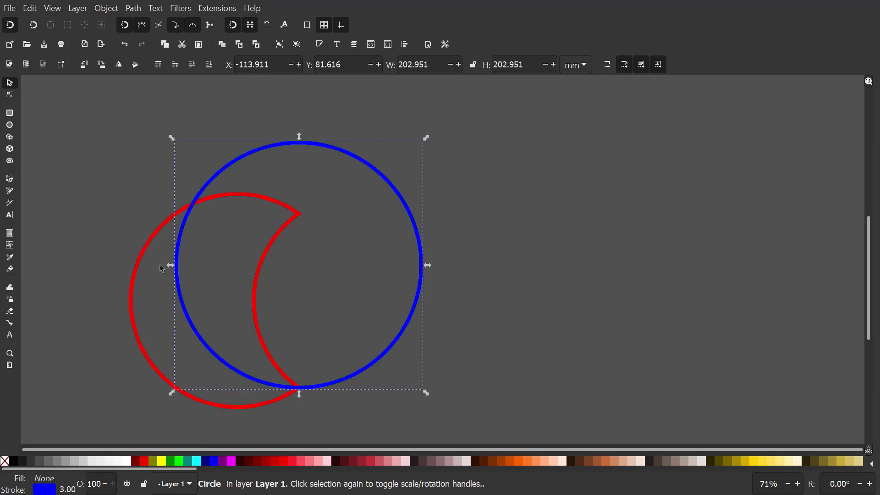
{"action": "left_click", "coordinate": [148, 241], "text": "shift"}
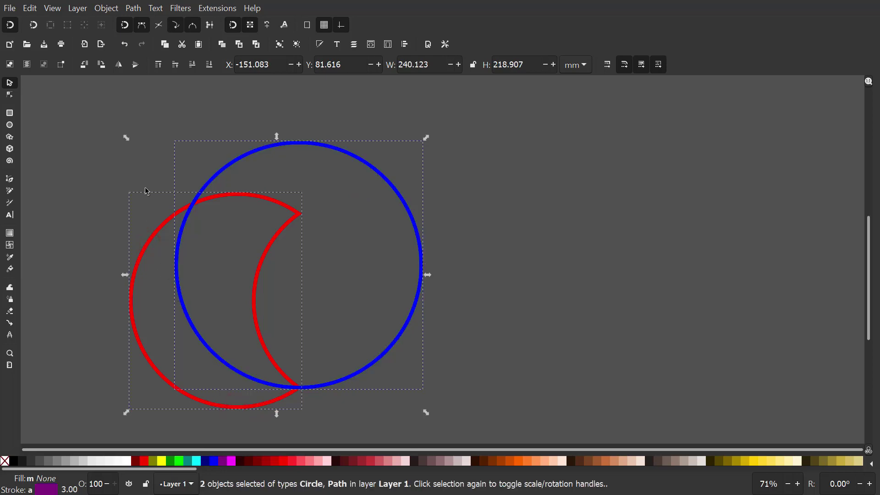
Step: Intersect the blue circle with the red crescent using Path > Intersection, then reselect the trimmed crescent
{"action": "left_click", "coordinate": [134, 7]}
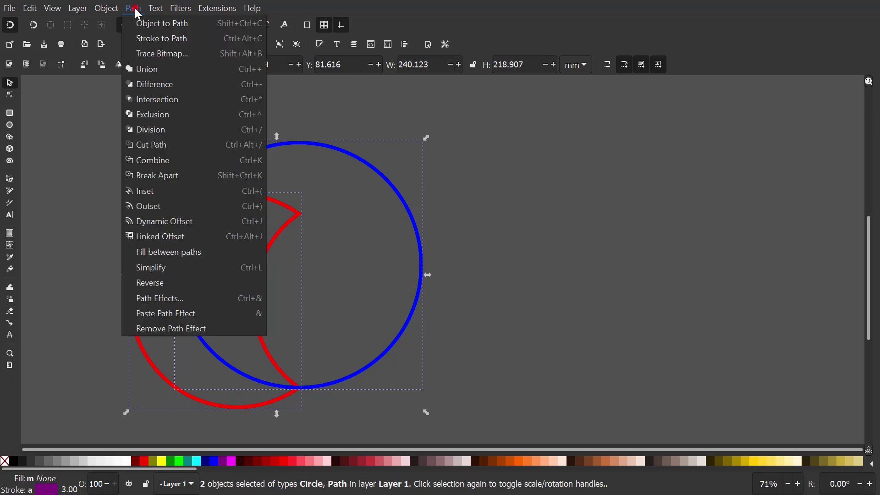
{"action": "left_click", "coordinate": [135, 99]}
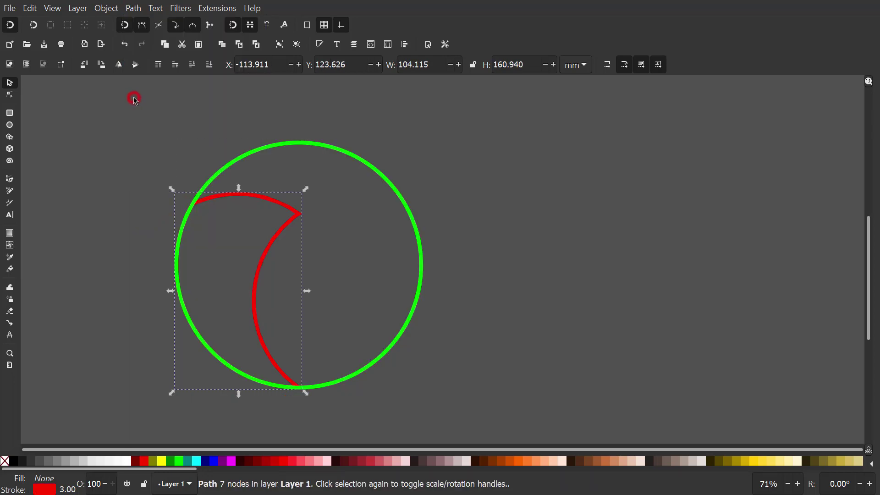
{"action": "left_click", "coordinate": [105, 116]}
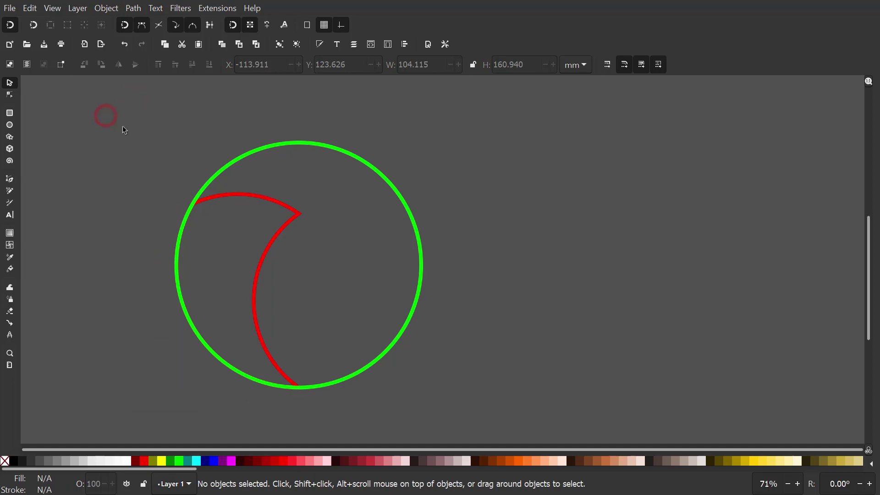
{"action": "left_click", "coordinate": [285, 234]}
Step: Snap the red crescent's rotation centre onto the large circle's centre
{"action": "left_click", "coordinate": [284, 230]}
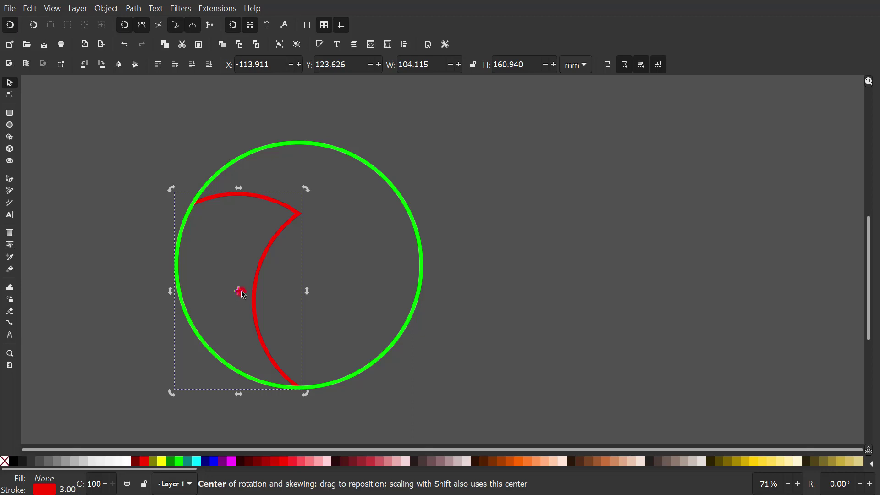
{"action": "left_click_drag", "start_coordinate": [239, 292], "coordinate": [280, 278]}
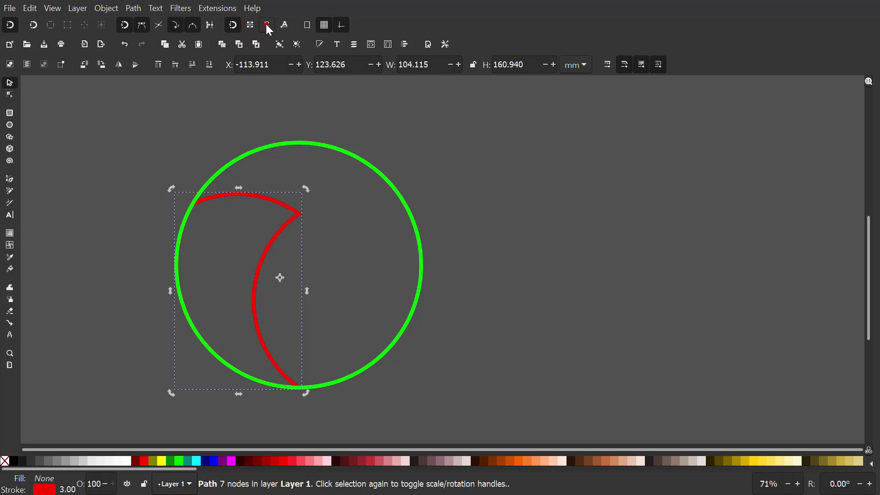
{"action": "left_click", "coordinate": [268, 27]}
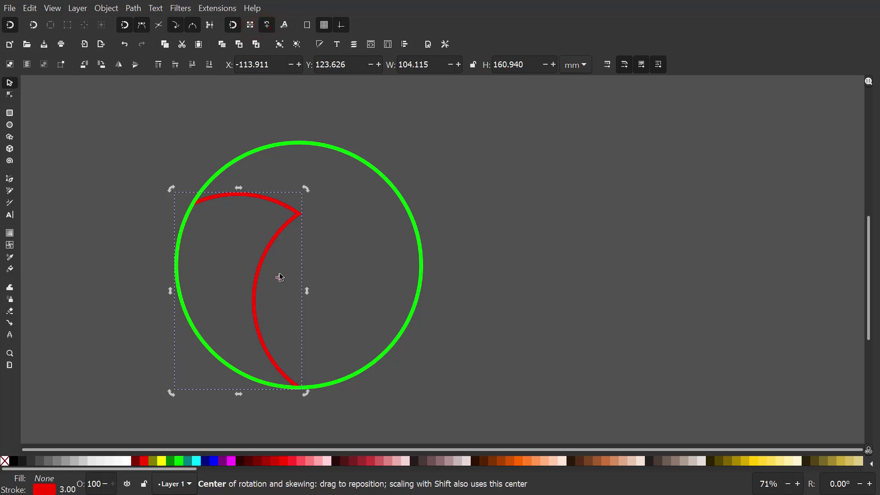
{"action": "left_click_drag", "start_coordinate": [279, 277], "coordinate": [300, 269]}
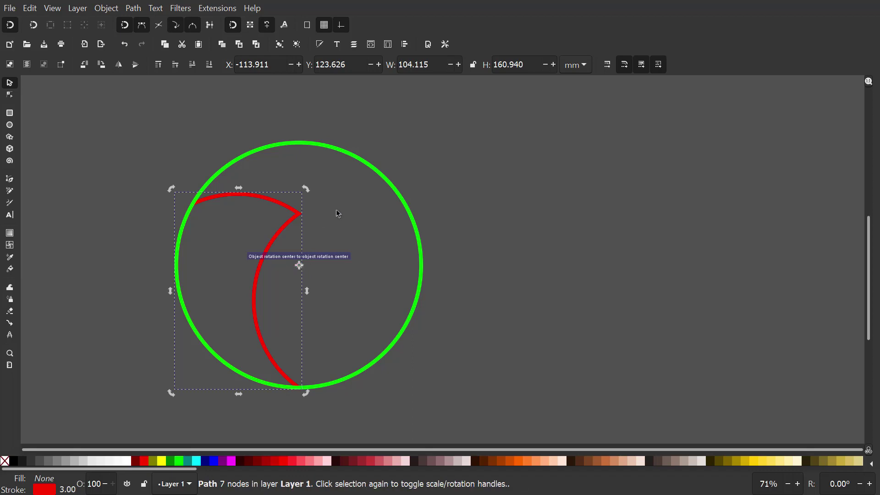
Step: Delete the large green circle and reselect the red crescent
{"action": "left_click", "coordinate": [371, 168]}
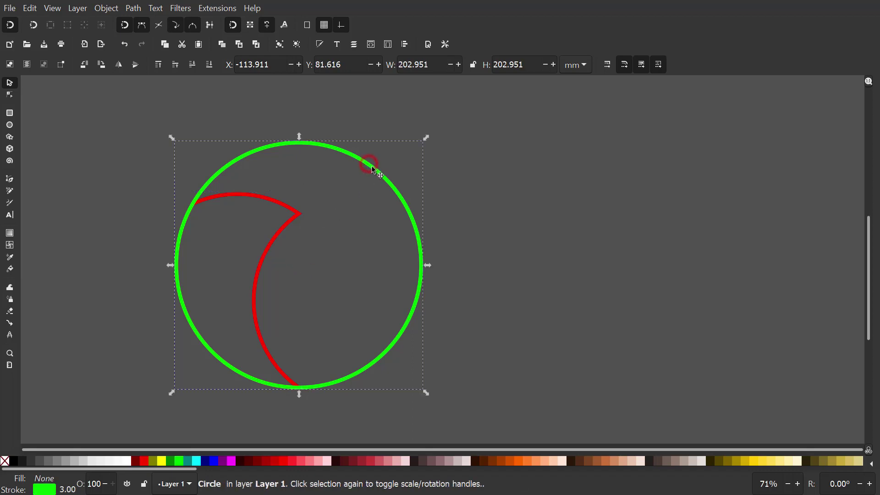
{"action": "right_click", "coordinate": [374, 171]}
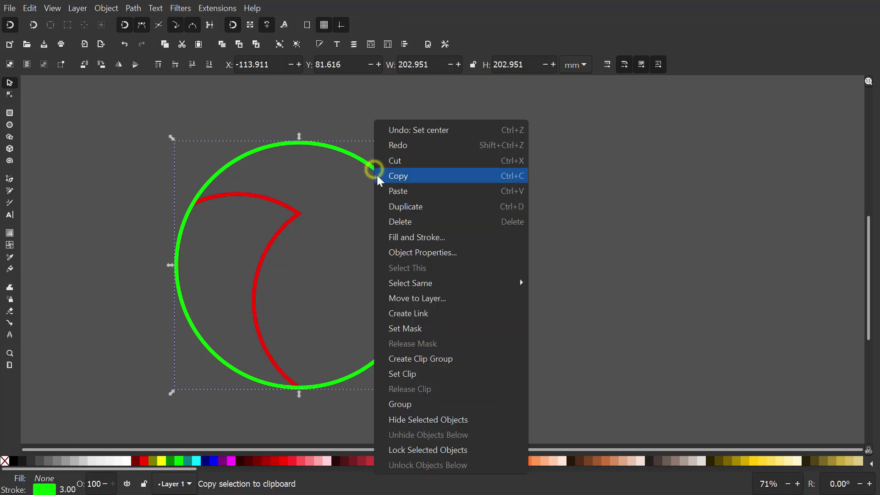
{"action": "left_click", "coordinate": [397, 220]}
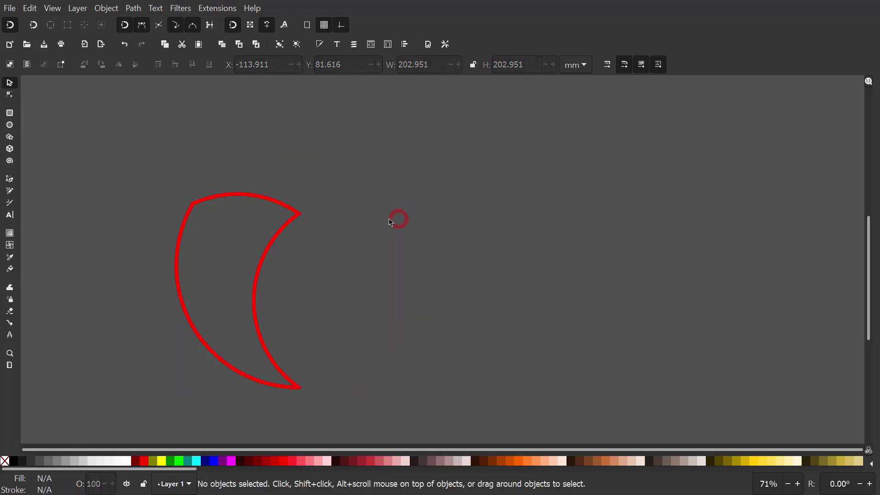
{"action": "left_click", "coordinate": [290, 223]}
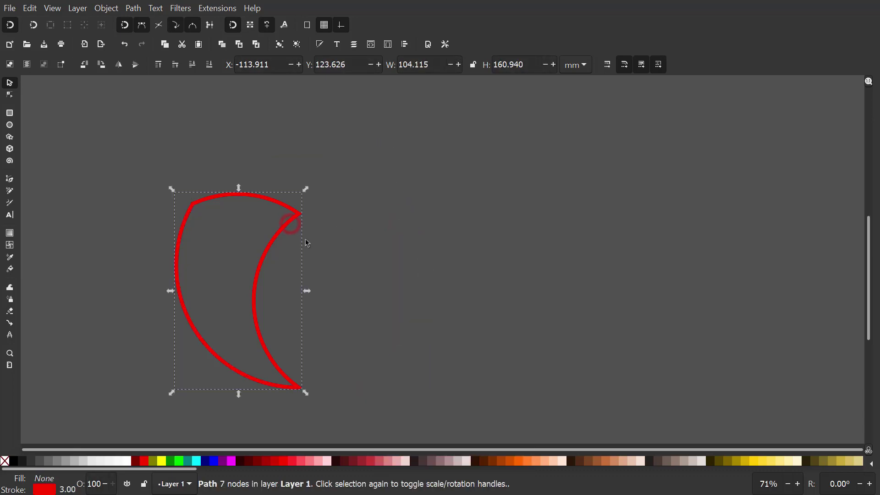
Step: Fill the crescent orange and remove its red outline
{"action": "left_click", "coordinate": [518, 461]}
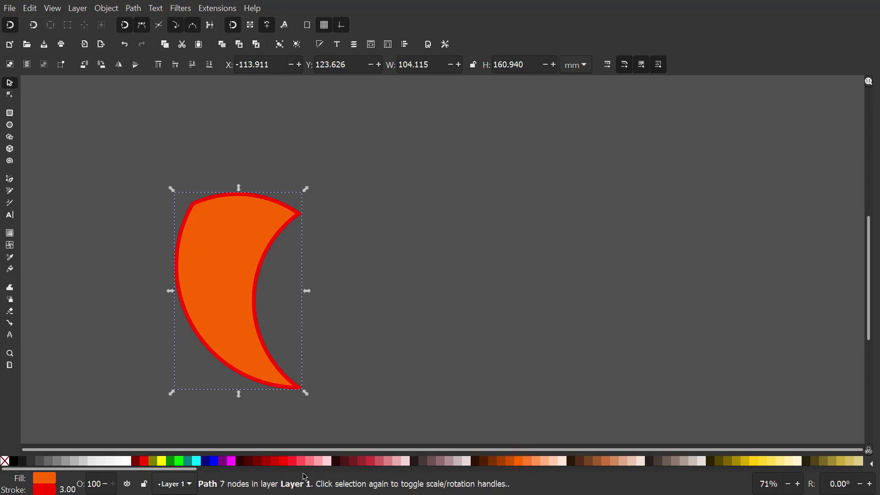
{"action": "right_click", "coordinate": [53, 492]}
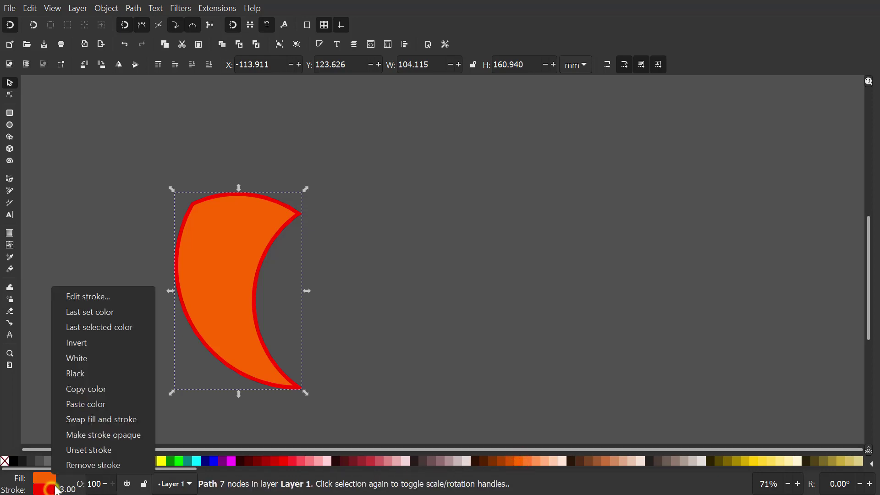
{"action": "left_click", "coordinate": [71, 464]}
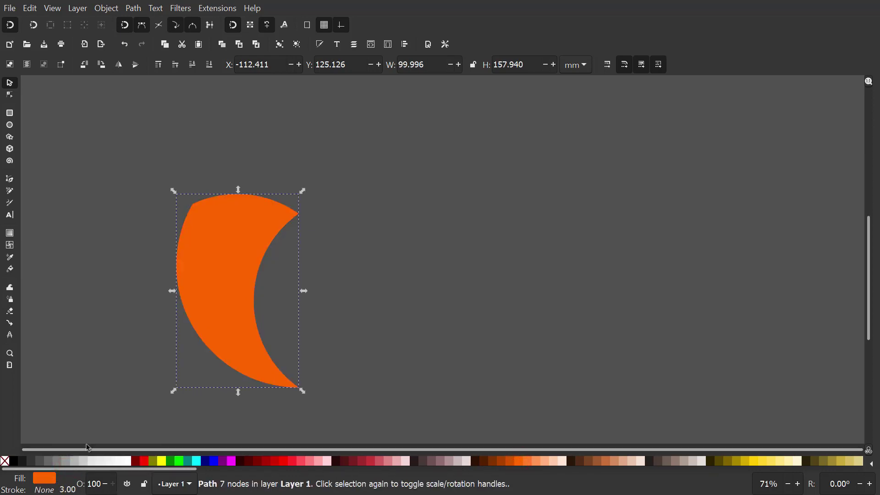
Step: Duplicate the orange crescent in place and colour the copy yellow
{"action": "right_click", "coordinate": [230, 272]}
{"action": "left_click", "coordinate": [252, 211]}
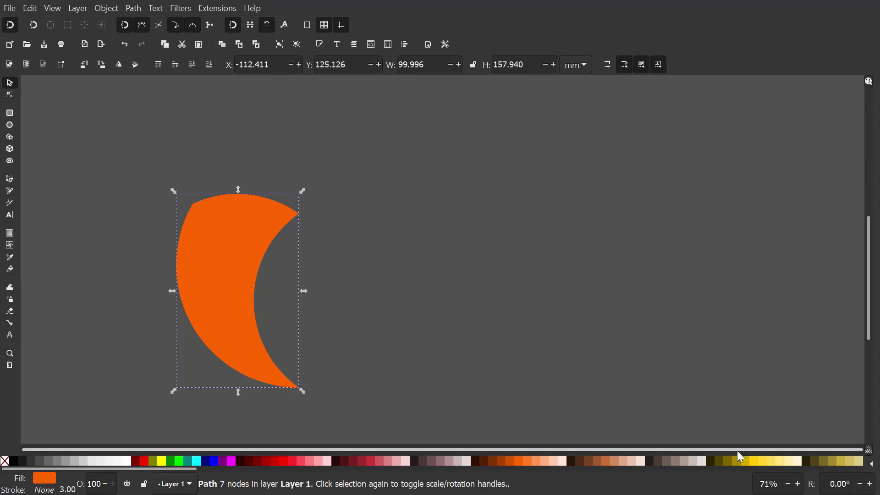
{"action": "left_click", "coordinate": [751, 460]}
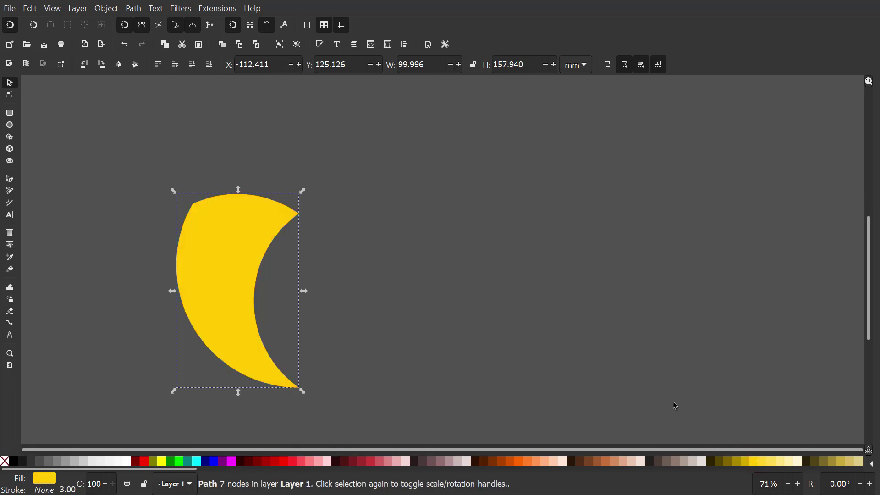
{"action": "left_click", "coordinate": [107, 8]}
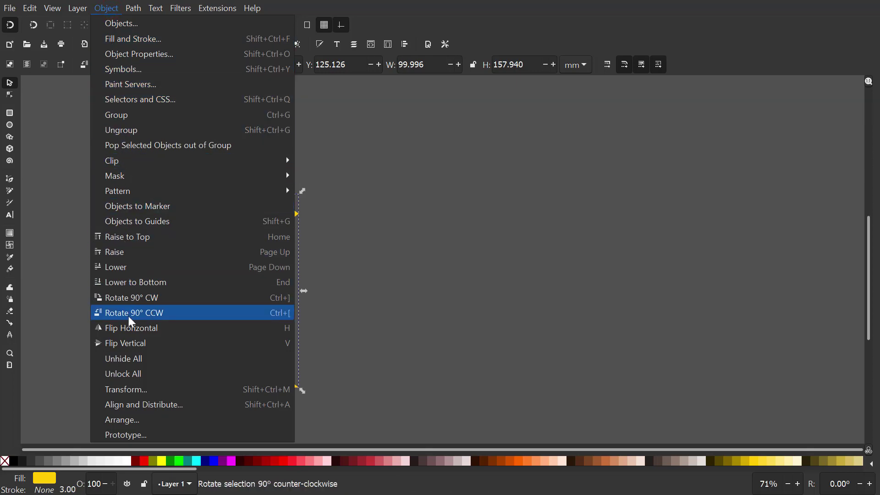
Step: Rotate the yellow crescent copy 120° counterclockwise around the ring centre using Transform
{"action": "left_click", "coordinate": [134, 387]}
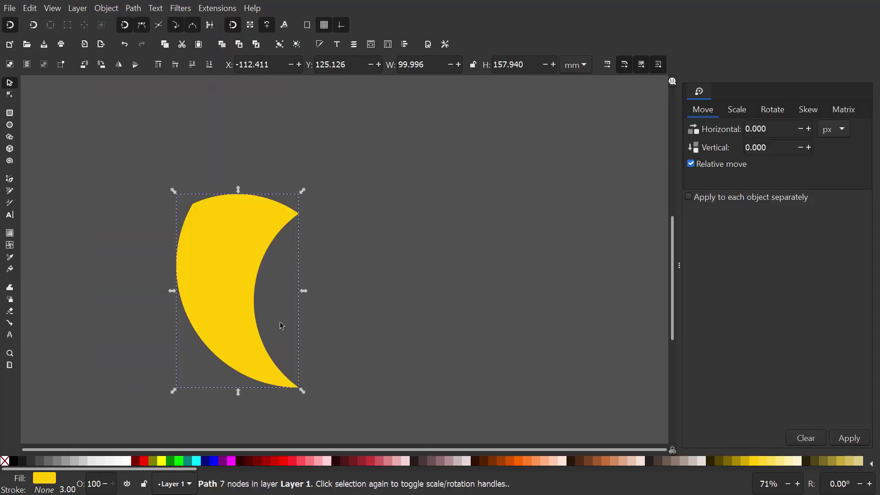
{"action": "left_click", "coordinate": [769, 111]}
{"action": "double_click", "coordinate": [755, 129]}
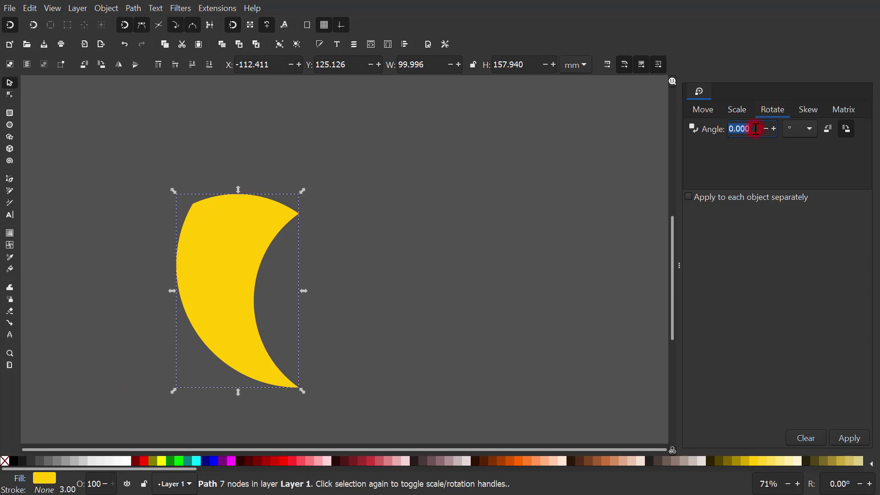
{"action": "type", "text": "120"}
{"action": "left_click", "coordinate": [826, 131]}
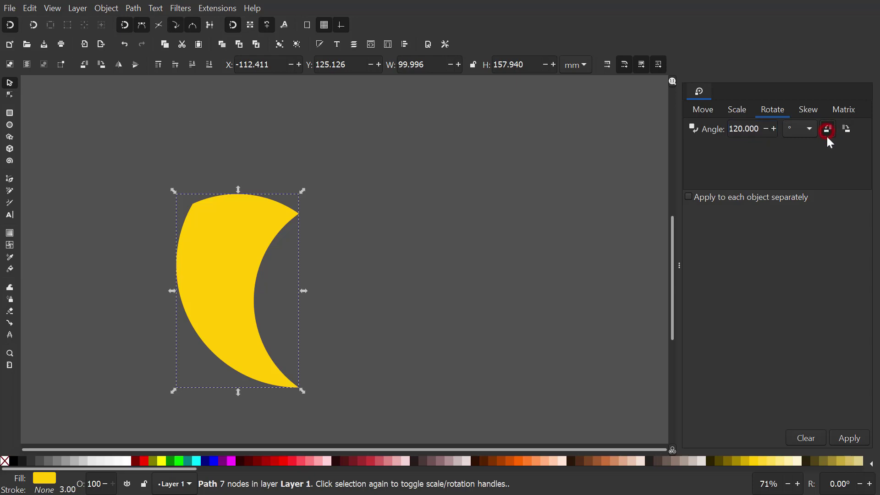
{"action": "left_click", "coordinate": [847, 439]}
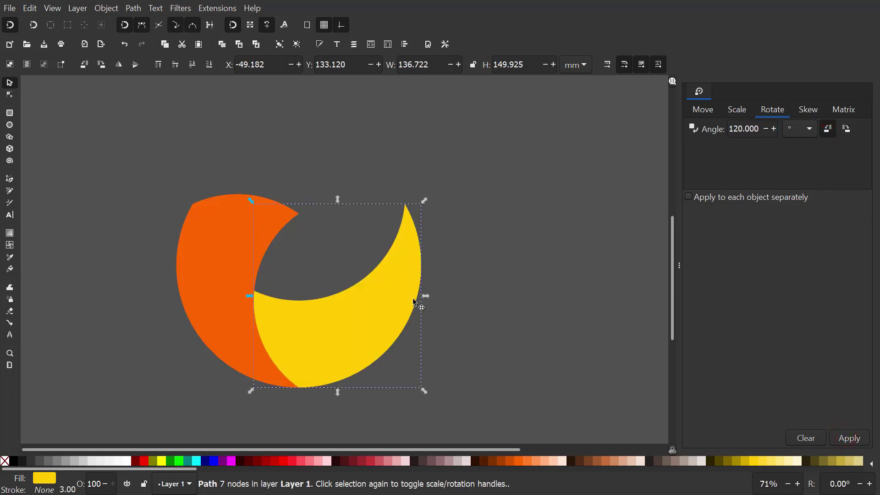
Step: Duplicate the yellow crescent, colour the copy bright green, and rotate it another 120°
{"action": "right_click", "coordinate": [385, 290]}
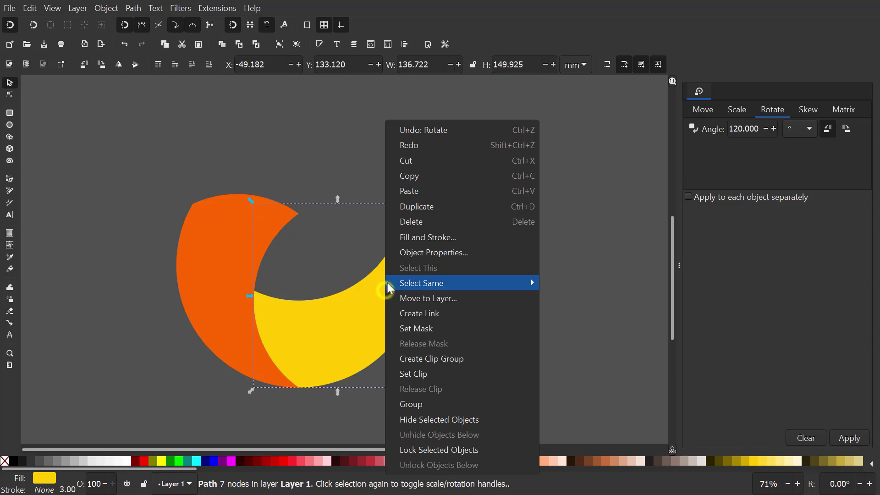
{"action": "left_click", "coordinate": [407, 207]}
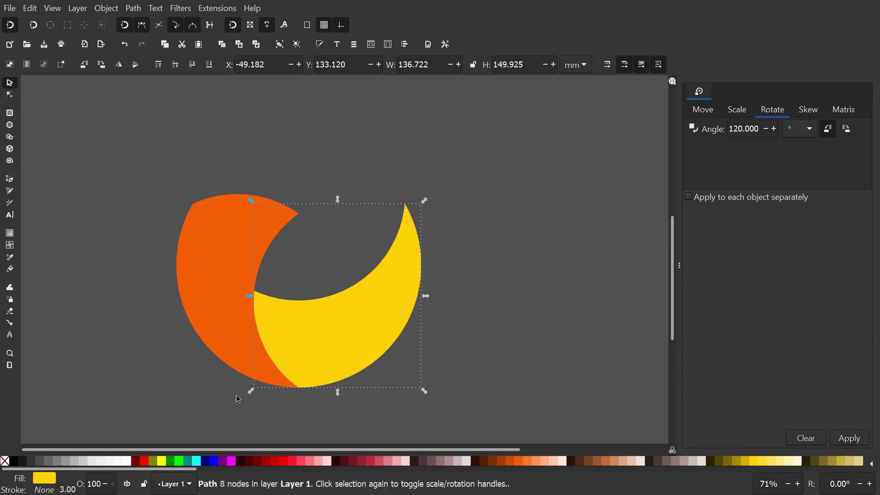
{"action": "left_click_drag", "start_coordinate": [174, 467], "coordinate": [349, 470]}
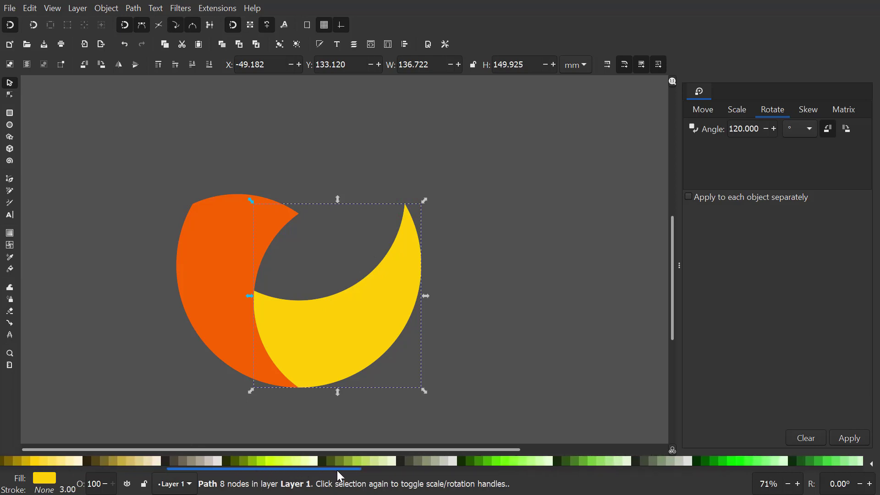
{"action": "left_click", "coordinate": [504, 461]}
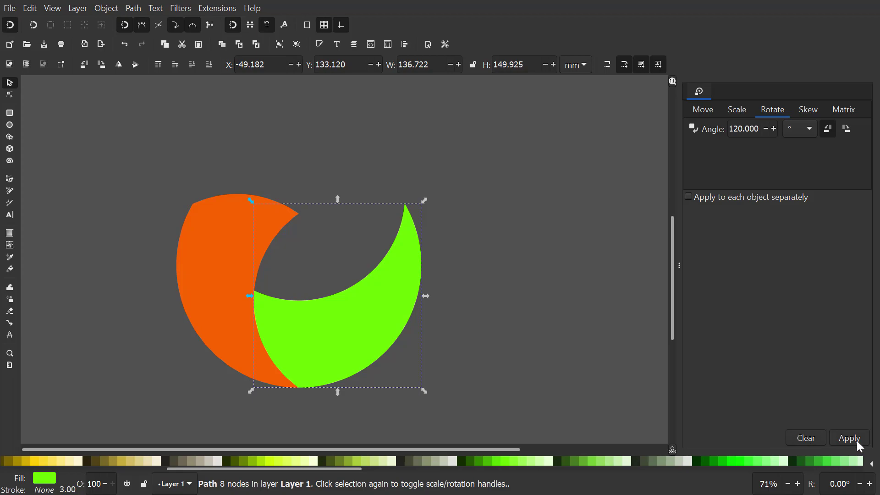
{"action": "left_click", "coordinate": [852, 440]}
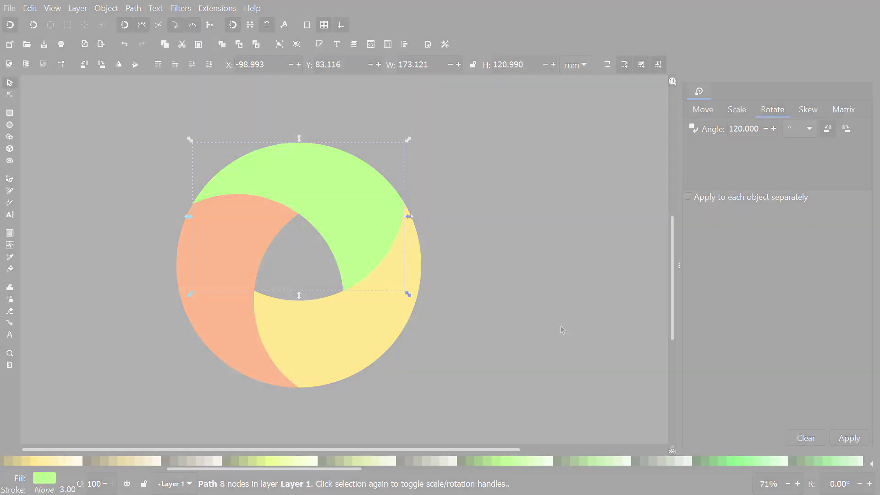